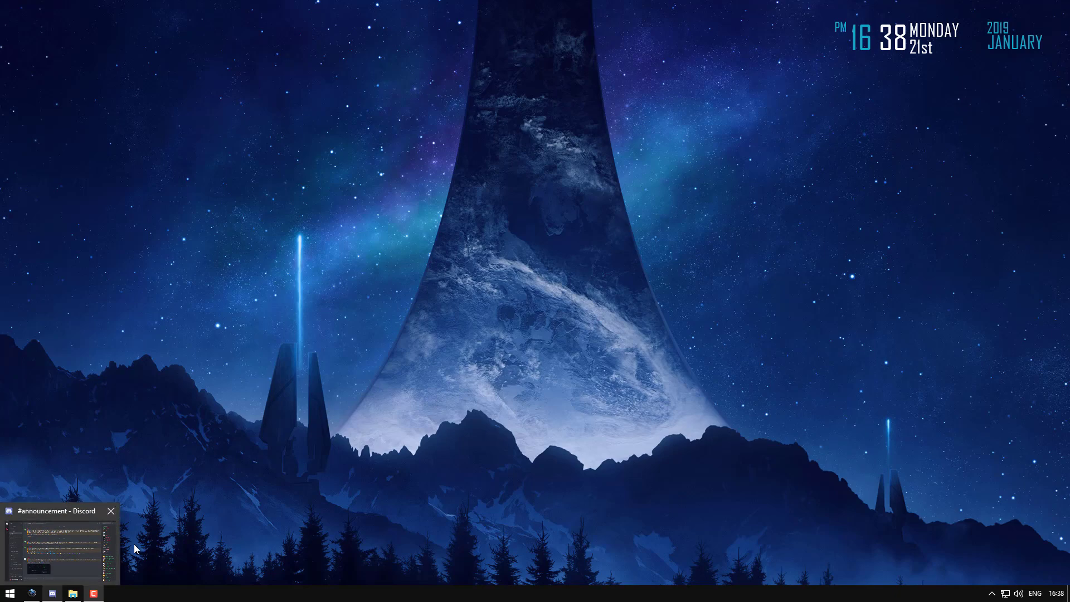
Step: Bring Firefox forward on the DiscordChatExporter 2.8 releases tab and select its address
{"action": "left_click", "coordinate": [32, 593]}
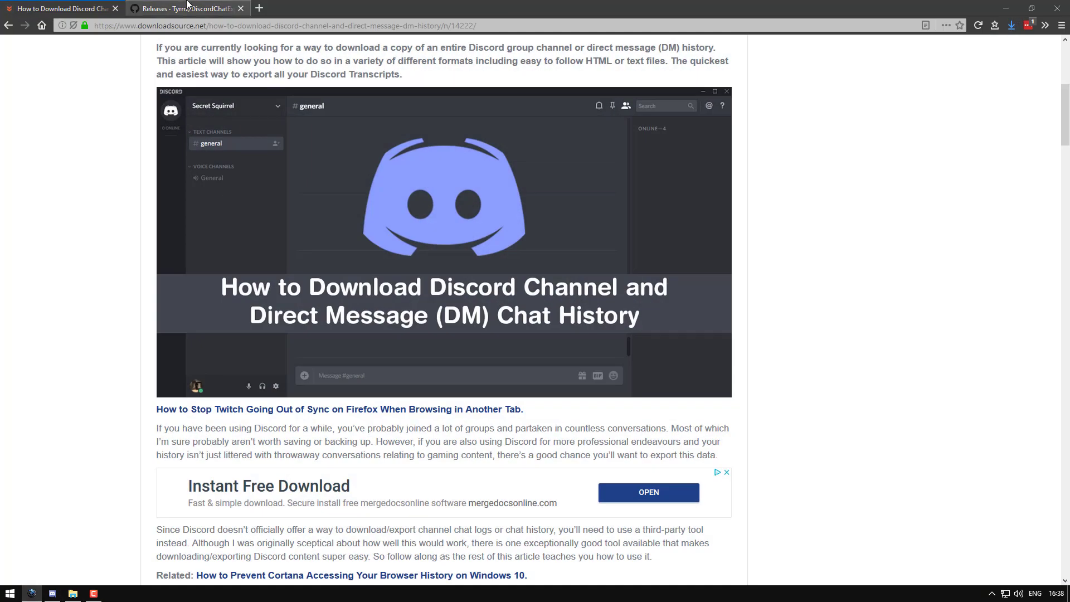
{"action": "left_click", "coordinate": [188, 6]}
{"action": "left_click_drag", "start_coordinate": [371, 28], "coordinate": [131, 38]}
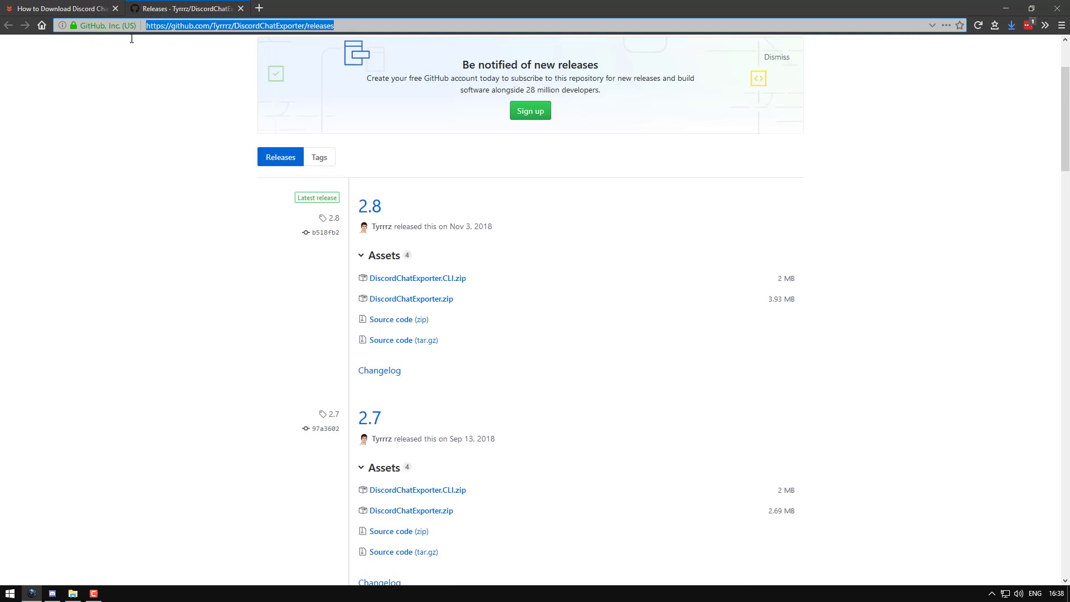
{"action": "left_click", "coordinate": [336, 24]}
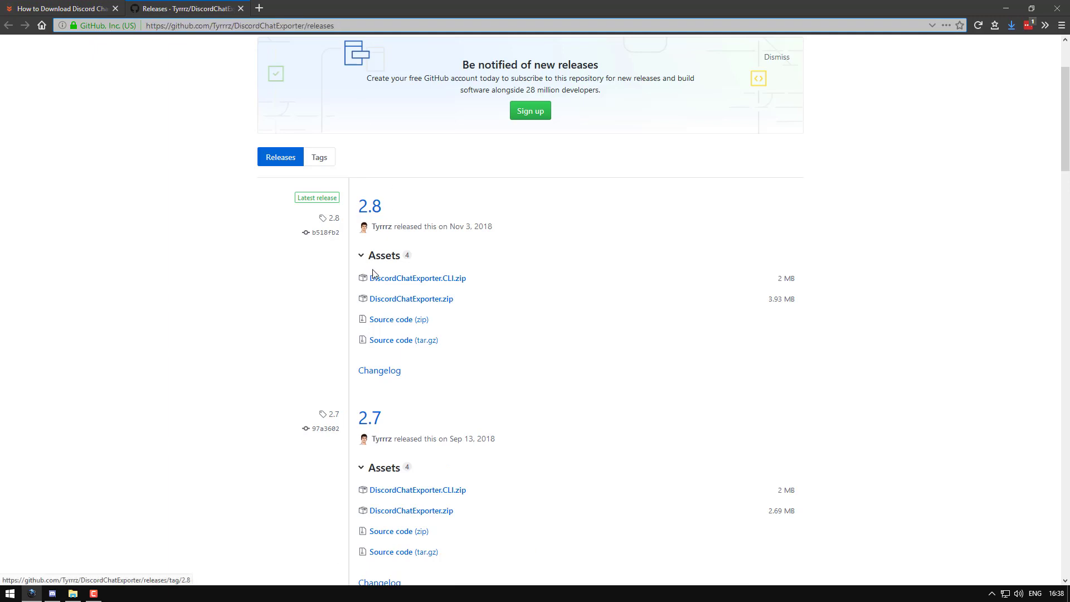
Step: Move DiscordChatExporter.zip from Downloads into the DiscordChatExport folder
{"action": "left_click", "coordinate": [1006, 8]}
{"action": "left_click", "coordinate": [72, 593]}
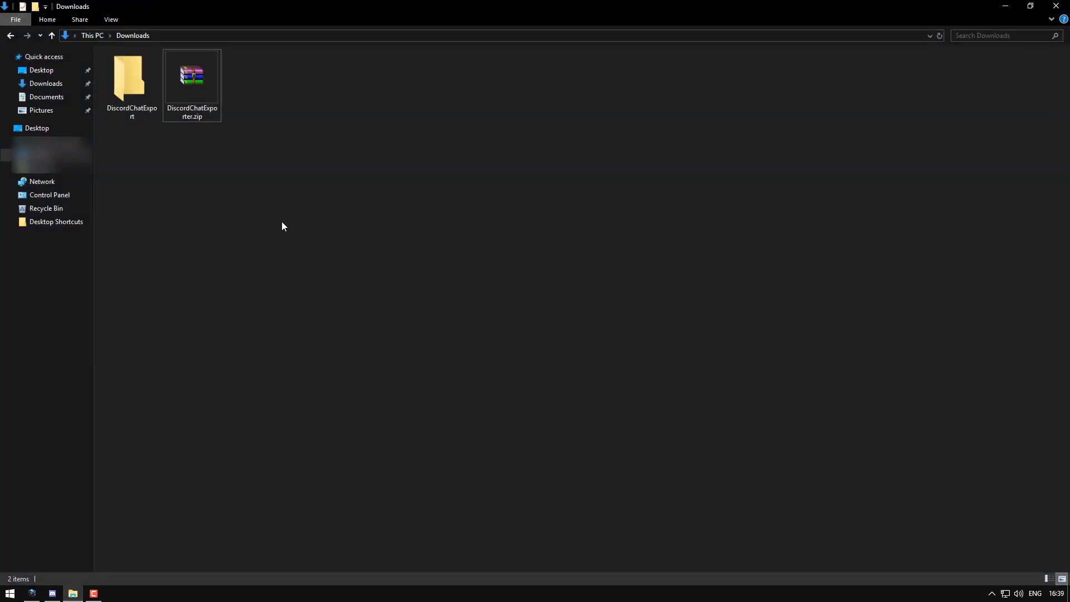
{"action": "left_click_drag", "start_coordinate": [178, 78], "coordinate": [131, 94]}
{"action": "double_click", "coordinate": [134, 91]}
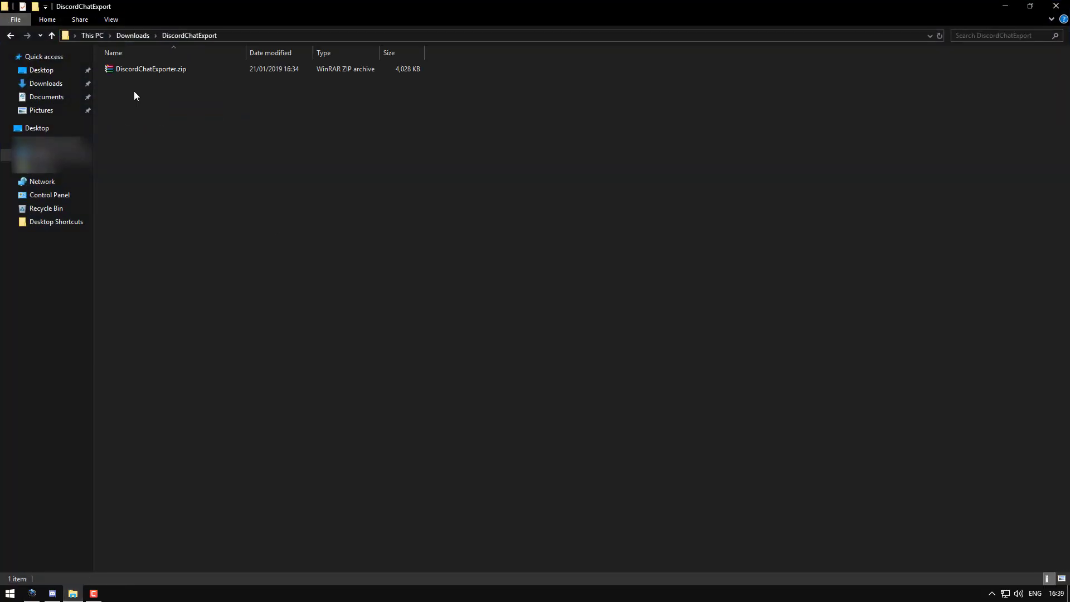
Step: Extract the zip into DiscordChatExport and launch DiscordChatExporter.exe
{"action": "left_click", "coordinate": [152, 75]}
{"action": "right_click", "coordinate": [149, 71]}
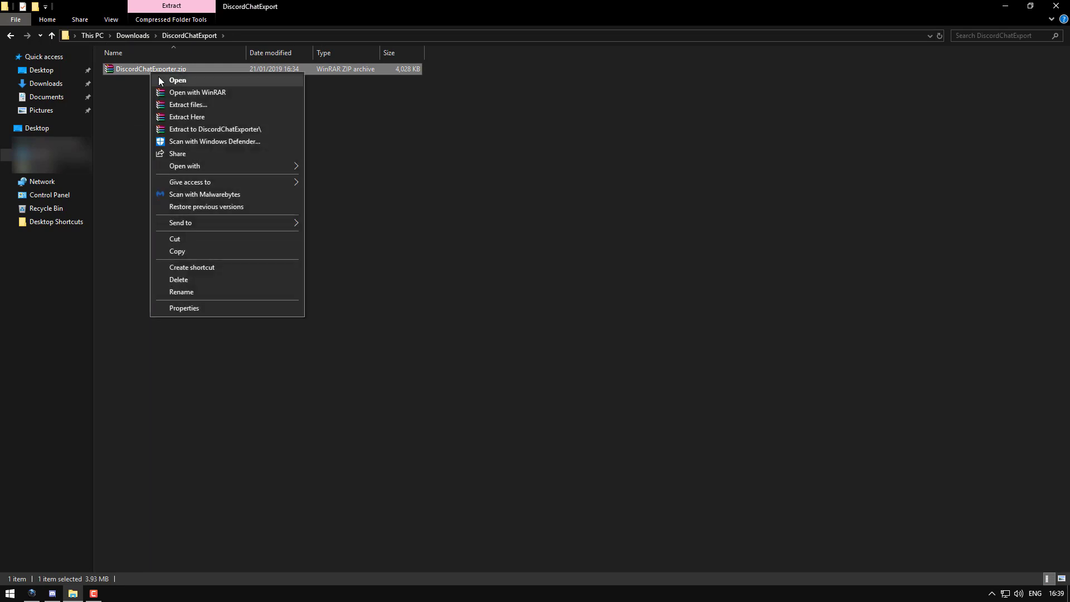
{"action": "left_click", "coordinate": [191, 118]}
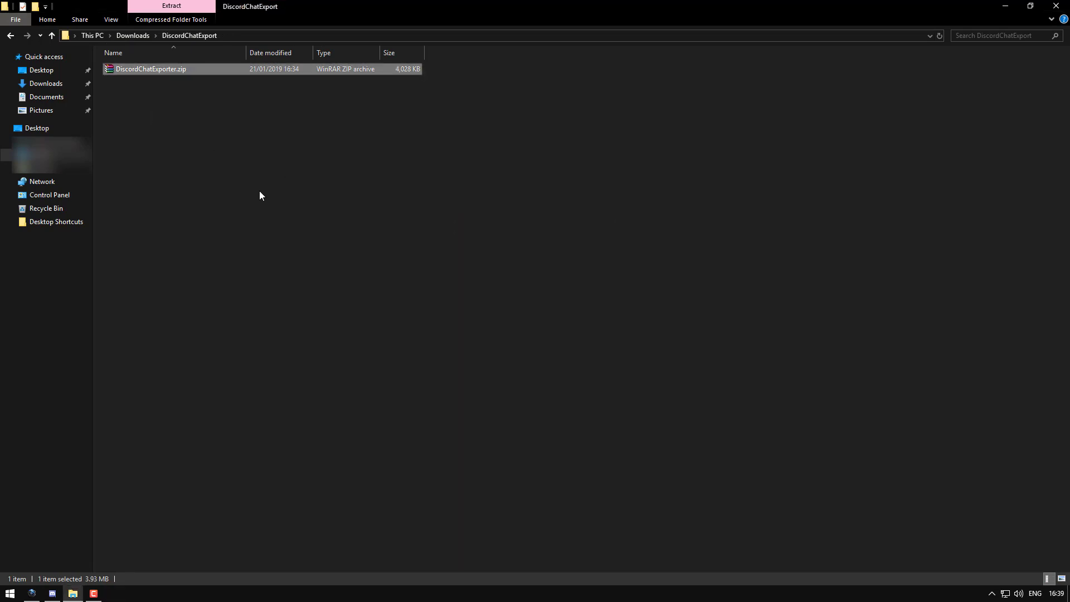
{"action": "left_click", "coordinate": [519, 179]}
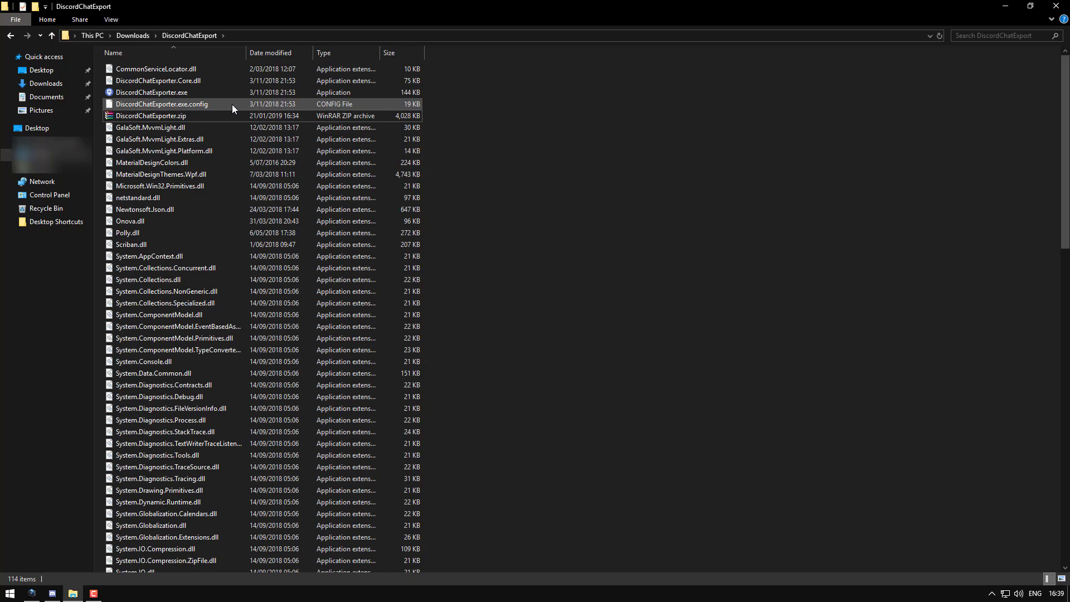
{"action": "double_click", "coordinate": [142, 92]}
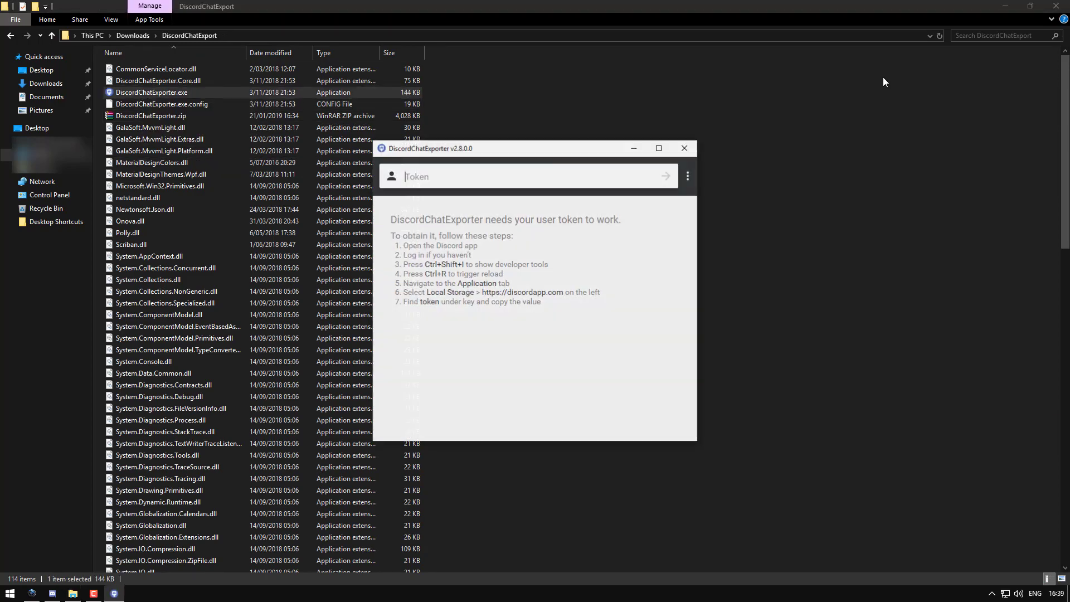
Step: Minimise File Explorer and the token-requesting DiscordChatExporter window
{"action": "left_click", "coordinate": [1004, 6]}
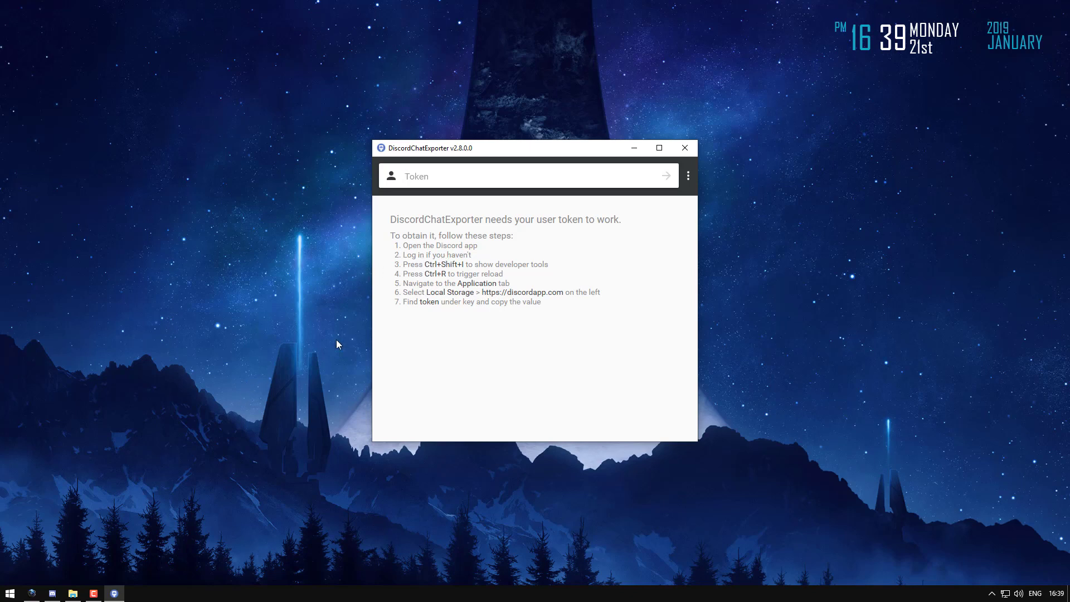
{"action": "left_click", "coordinate": [112, 596]}
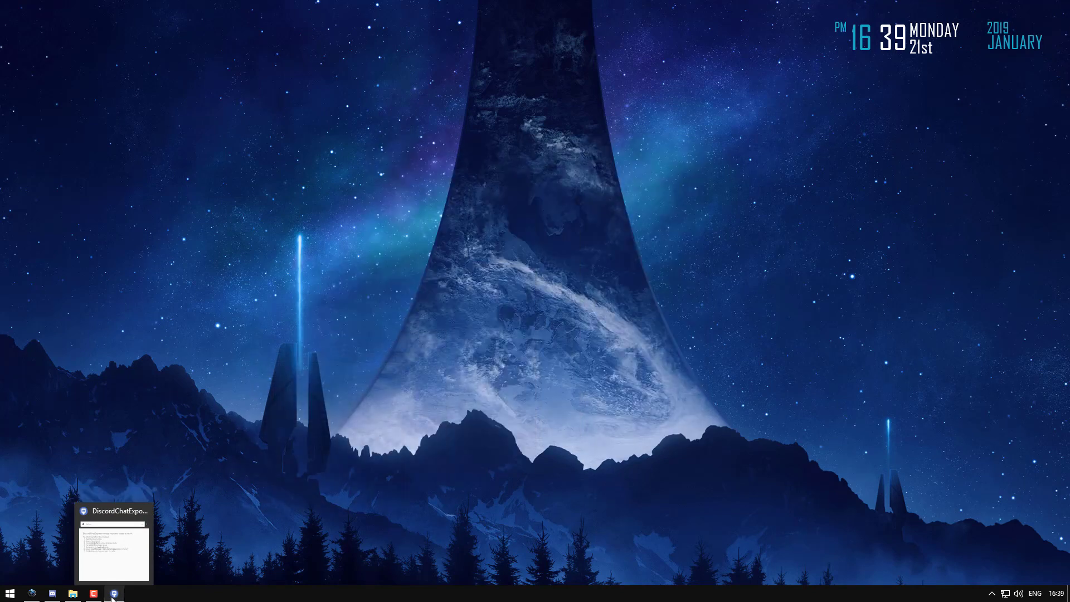
Step: Switch to the Discord client and open its developer tools with Ctrl+Shift+I
{"action": "left_click", "coordinate": [112, 597]}
{"action": "left_click", "coordinate": [52, 594]}
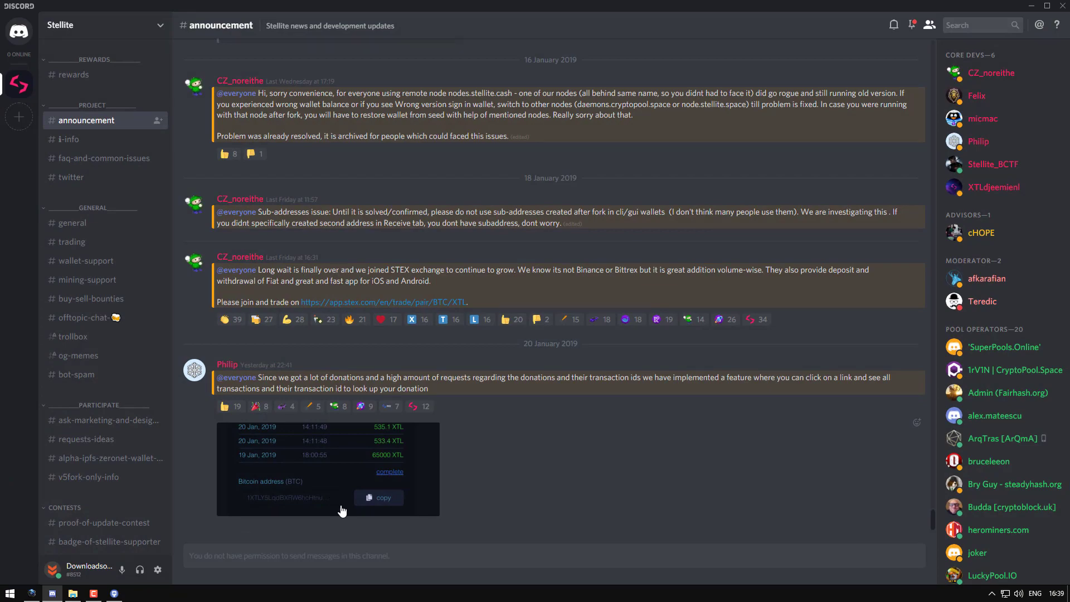
{"action": "key", "text": "ctrl+shift+i"}
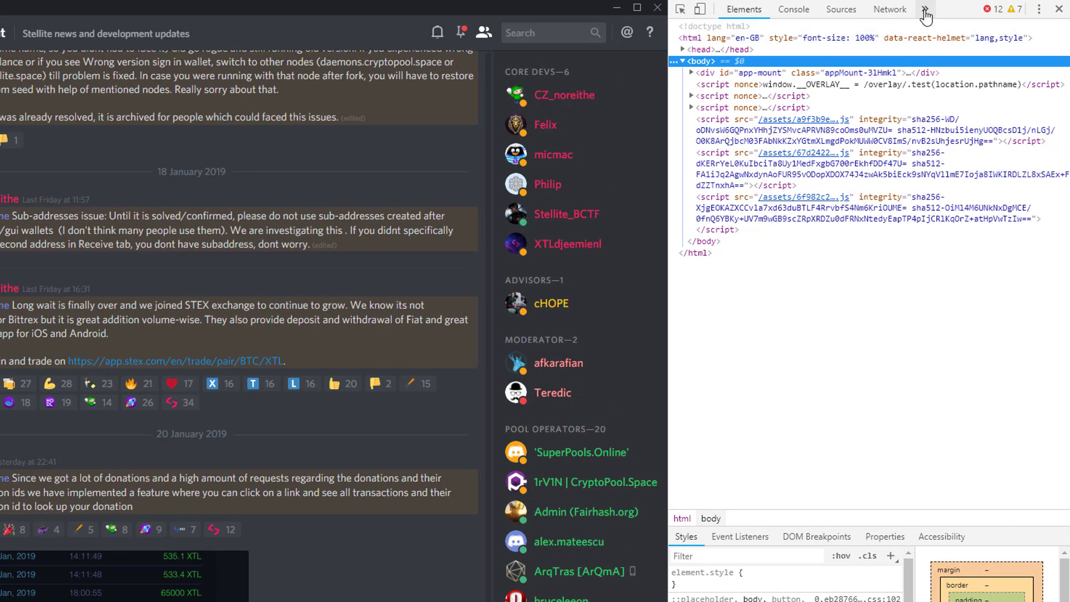
{"action": "left_click", "coordinate": [926, 11]}
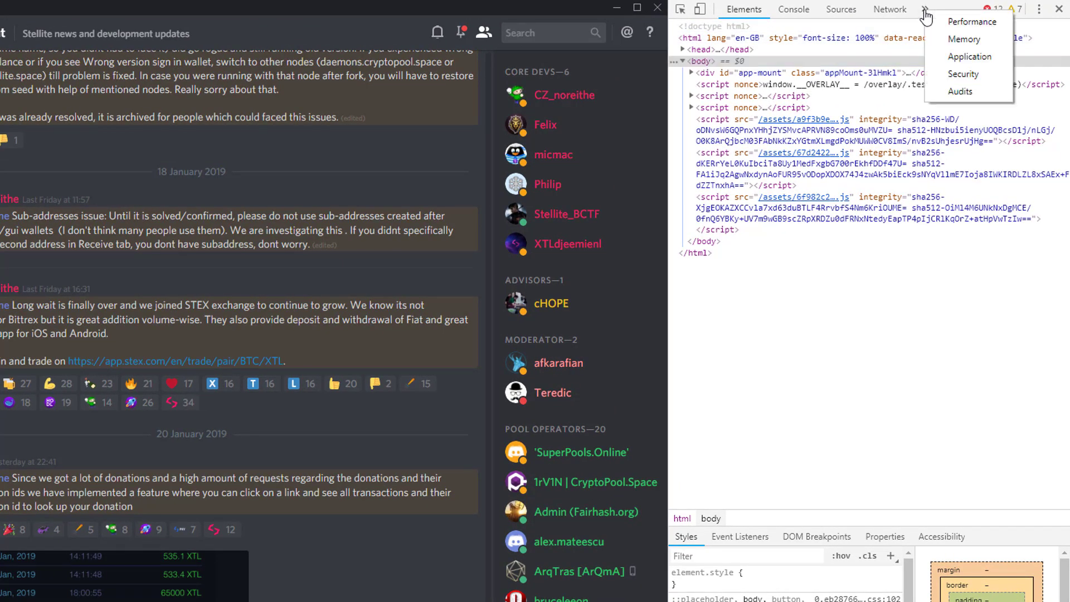
{"action": "left_click", "coordinate": [988, 59]}
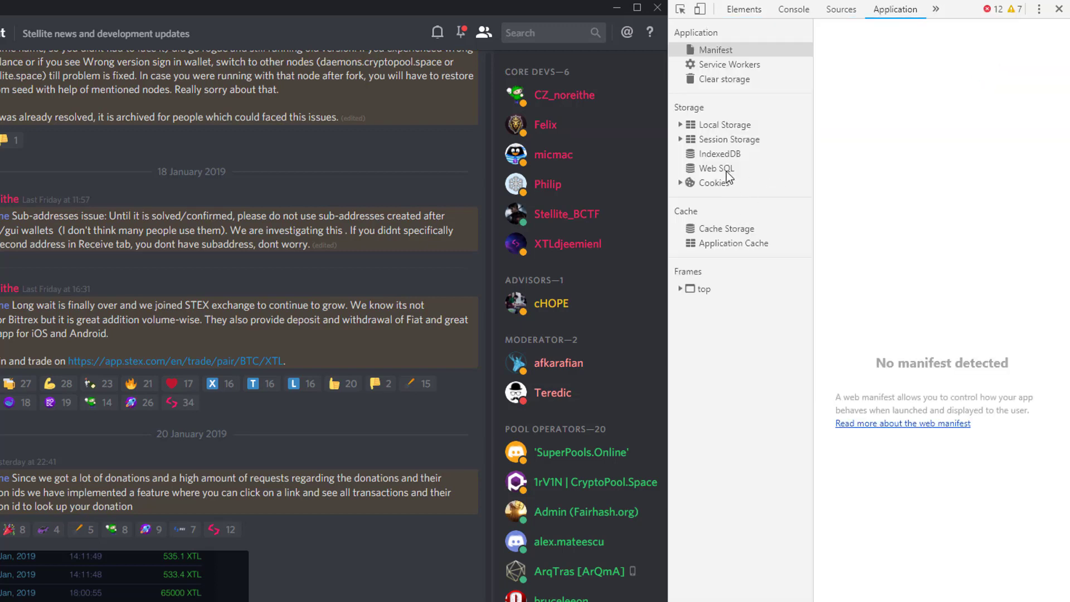
{"action": "left_click", "coordinate": [736, 128]}
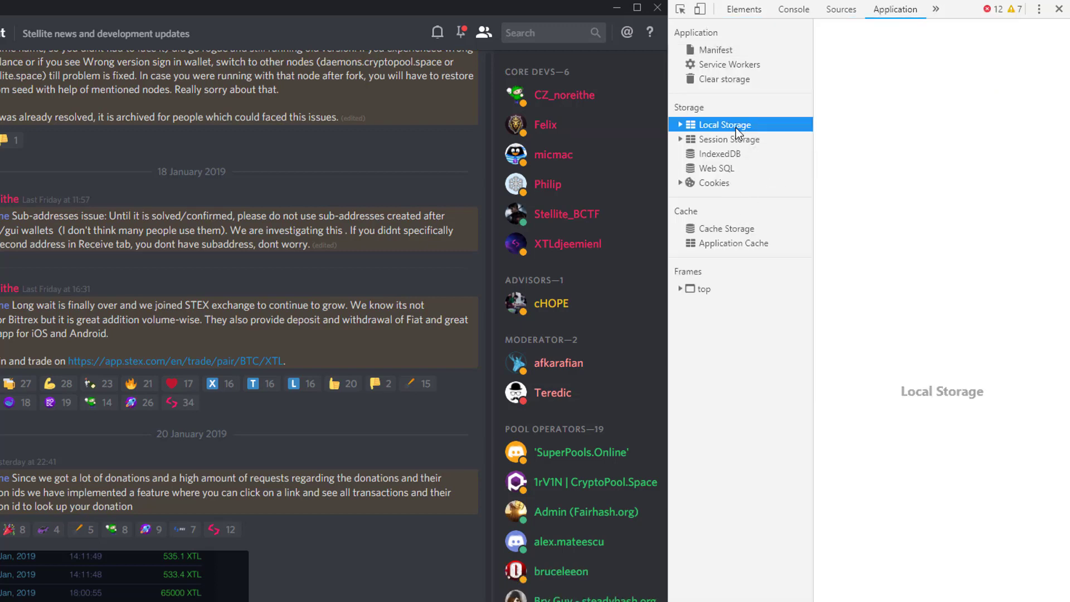
{"action": "left_click", "coordinate": [680, 125]}
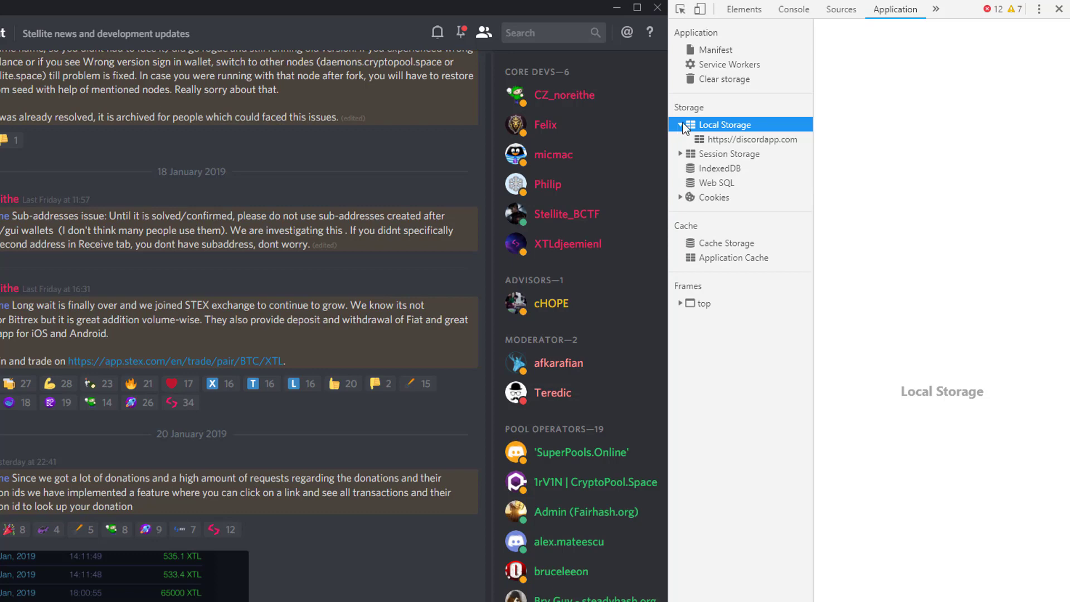
{"action": "left_click", "coordinate": [785, 139]}
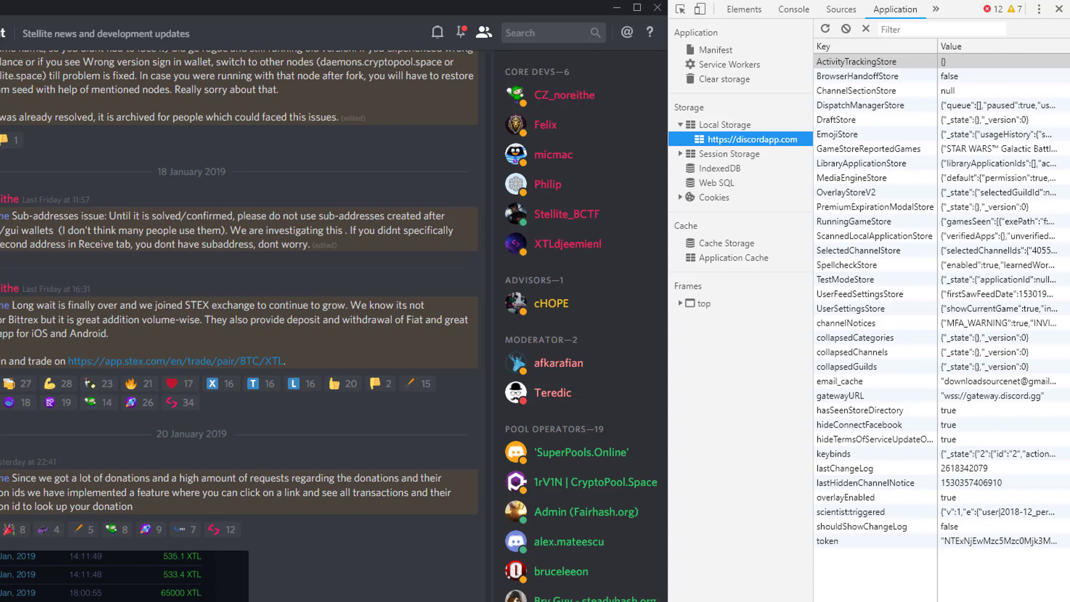
Step: Reload Discord and select the token value, without its quotes, in the storage preview
{"action": "key", "text": "ctrl+r"}
{"action": "left_click", "coordinate": [924, 417]}
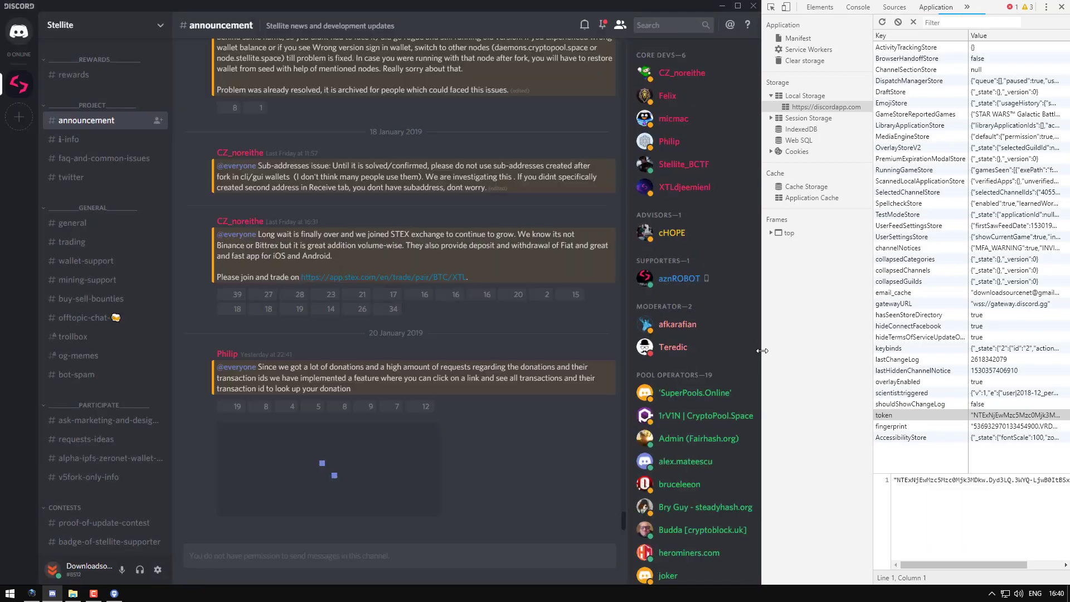
{"action": "left_click_drag", "start_coordinate": [762, 351], "coordinate": [616, 351]}
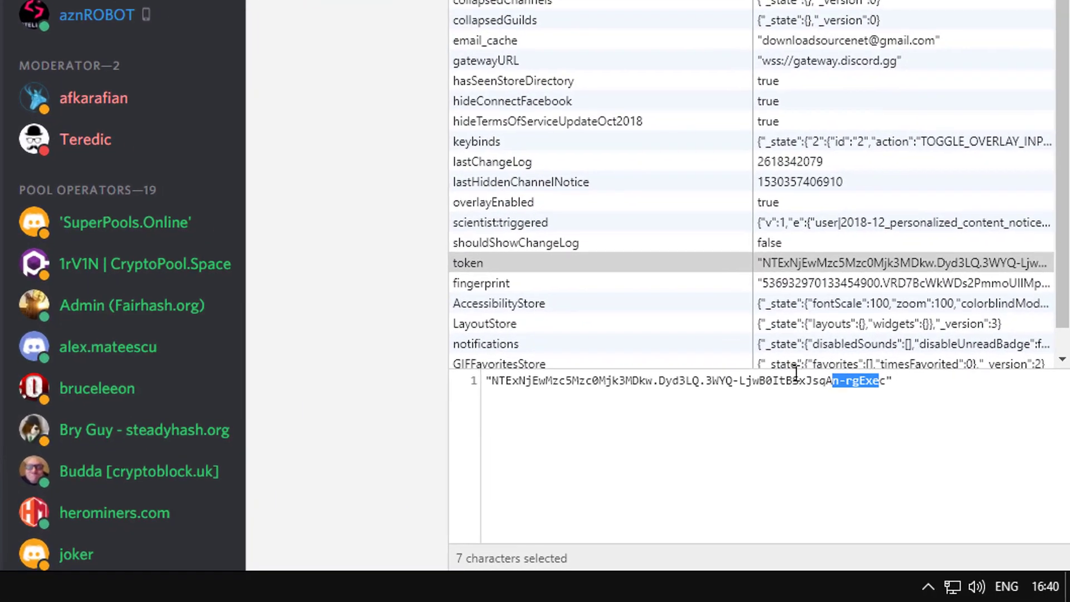
{"action": "left_click_drag", "start_coordinate": [749, 480], "coordinate": [966, 480]}
{"action": "left_click_drag", "start_coordinate": [883, 378], "coordinate": [483, 378]}
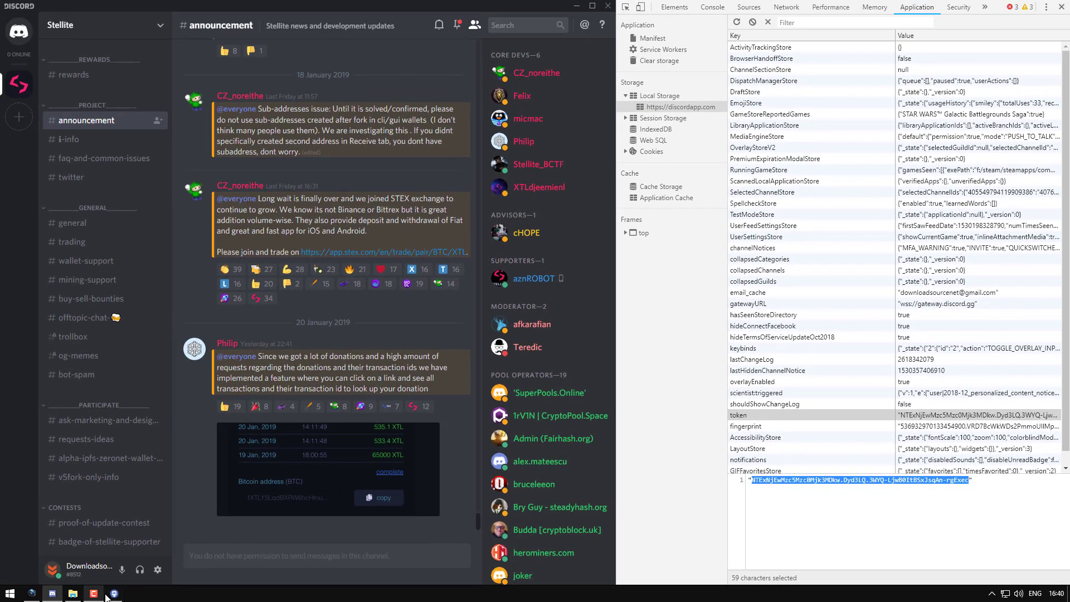
Step: Paste the copied token into DiscordChatExporter and submit it to load the servers
{"action": "left_click", "coordinate": [111, 594]}
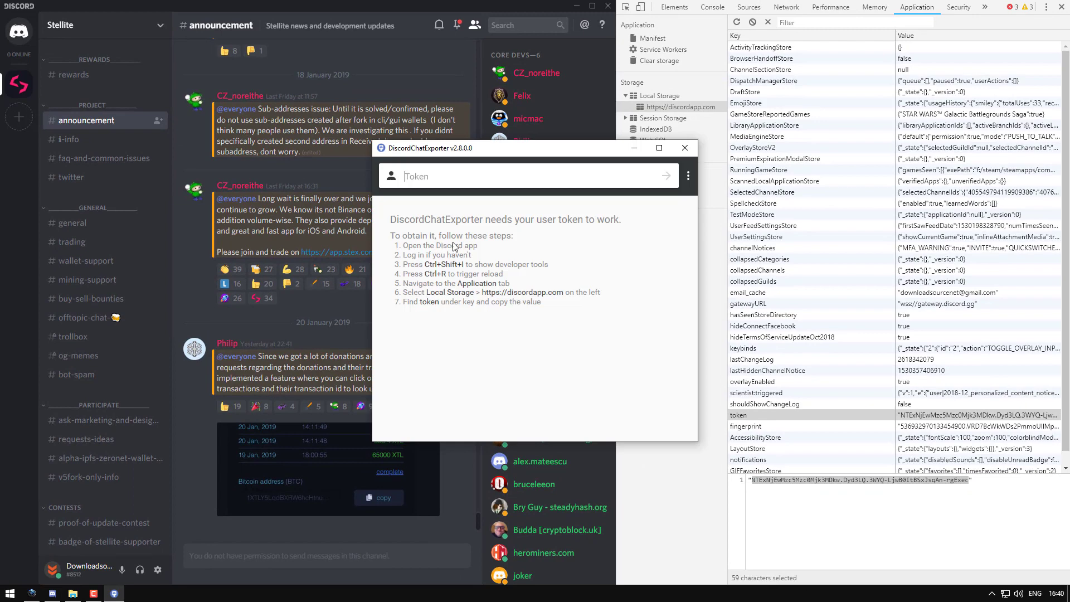
{"action": "key", "text": "ctrl+v"}
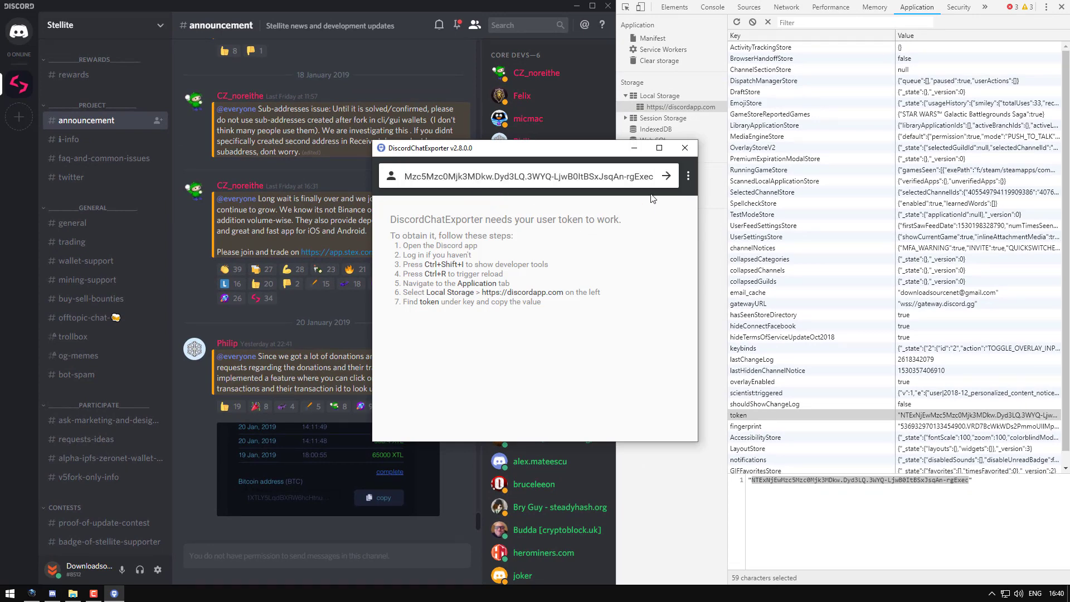
{"action": "left_click", "coordinate": [667, 176]}
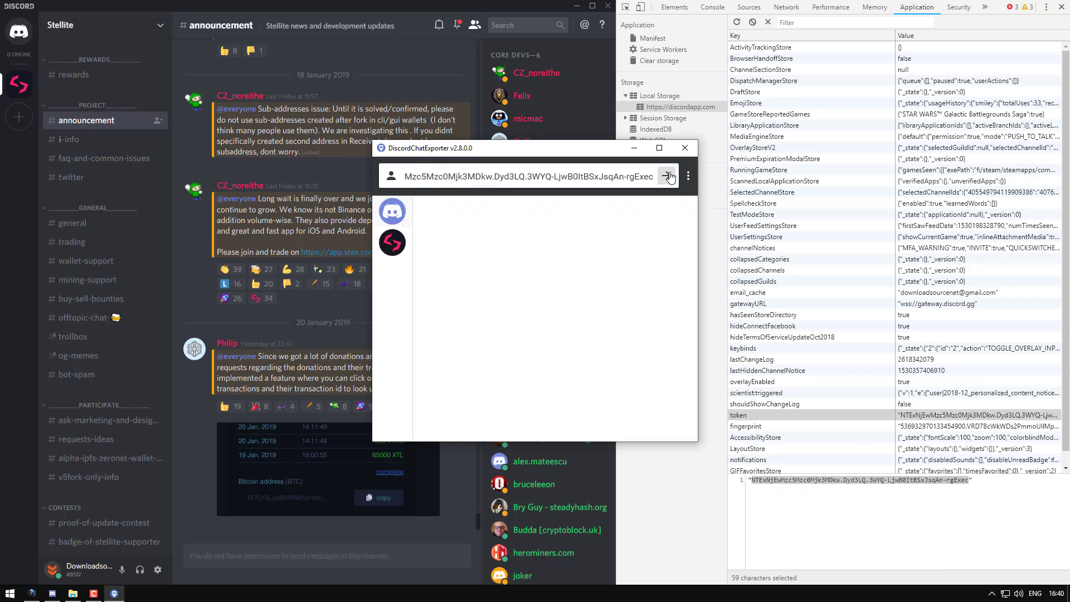
Step: Close Discord's developer tools and window, then pick the Stellite server's #announcement channel
{"action": "left_click", "coordinate": [1062, 7]}
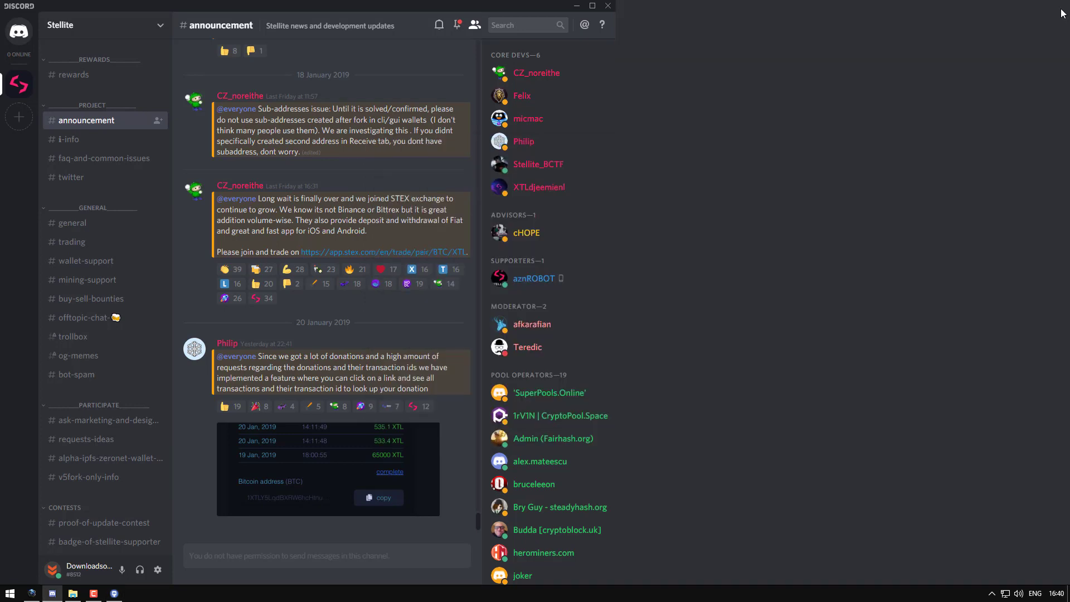
{"action": "left_click", "coordinate": [1031, 7]}
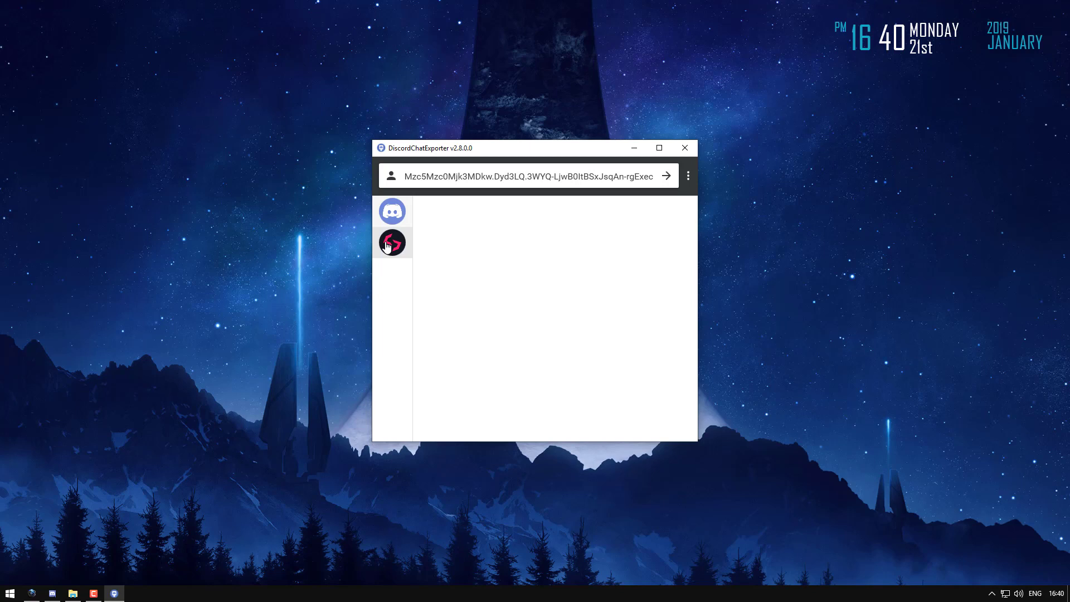
{"action": "left_click", "coordinate": [388, 245]}
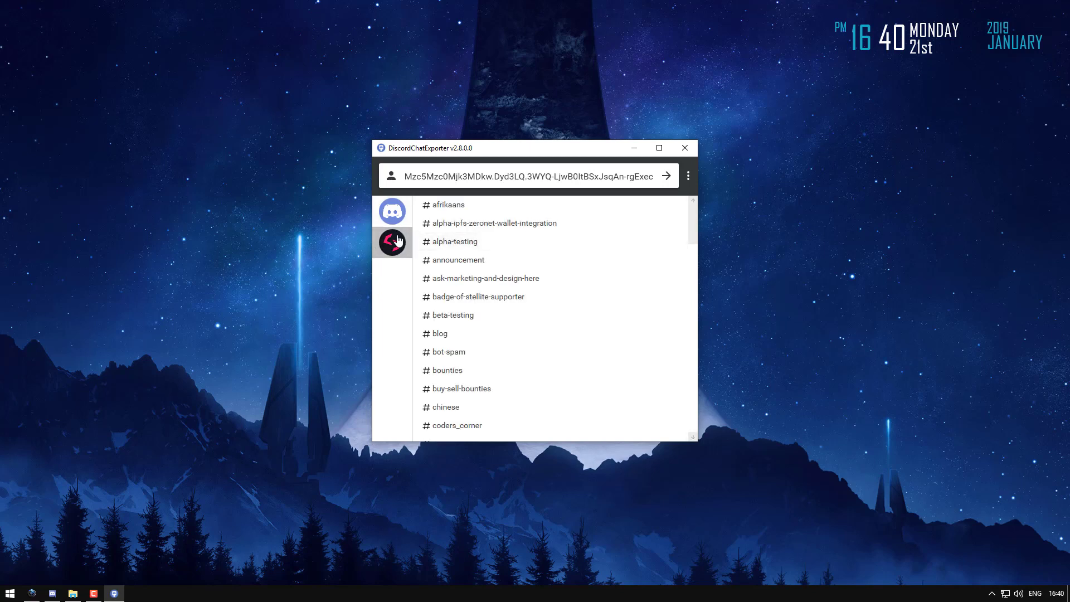
{"action": "left_click", "coordinate": [499, 263]}
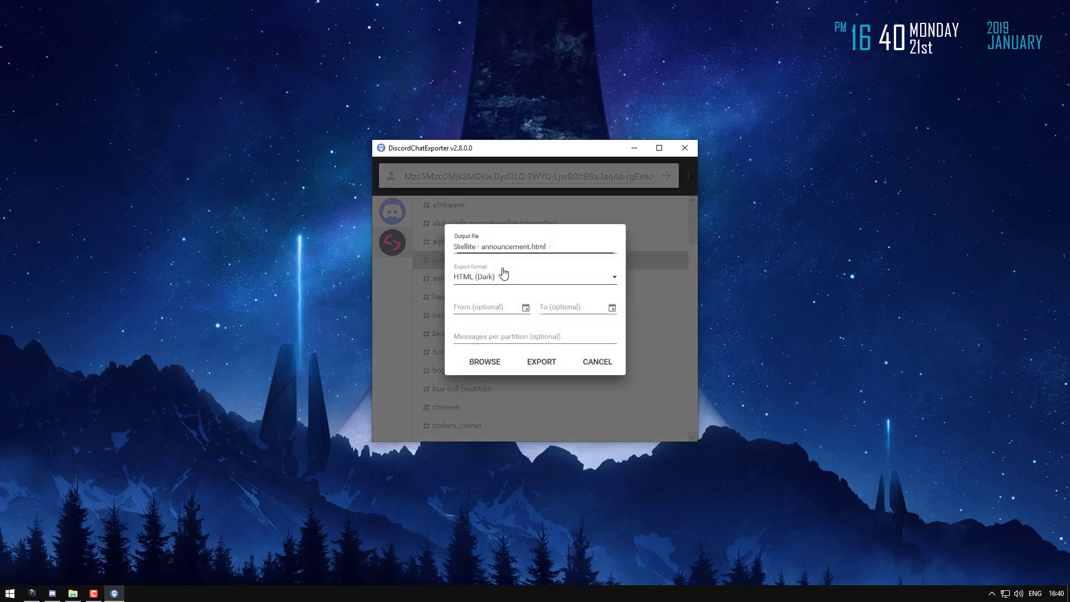
Step: Set the export format to HTML (Light) and export the announcement channel
{"action": "left_click", "coordinate": [614, 279]}
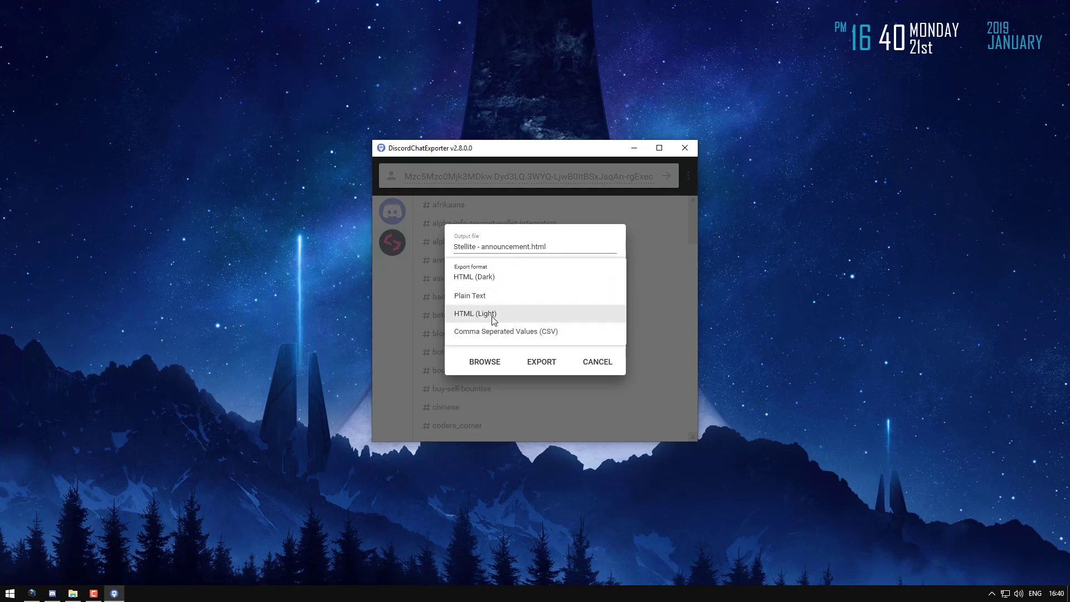
{"action": "left_click", "coordinate": [500, 313]}
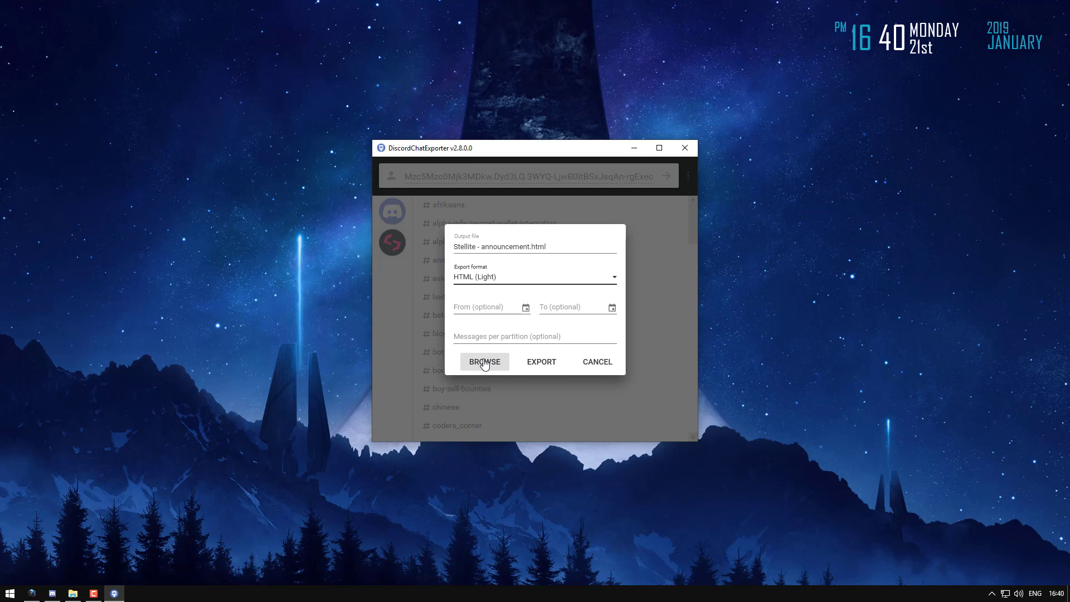
{"action": "left_click", "coordinate": [536, 366]}
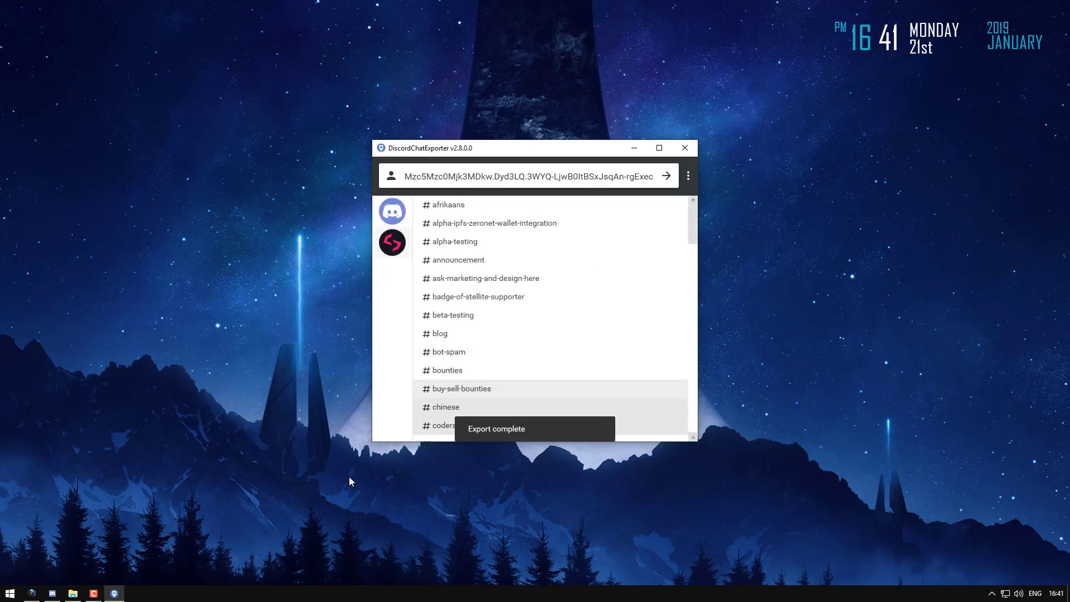
Step: Open 'Stellite - announcement.html' from the DiscordChatExport folder in File Explorer
{"action": "left_click", "coordinate": [73, 593]}
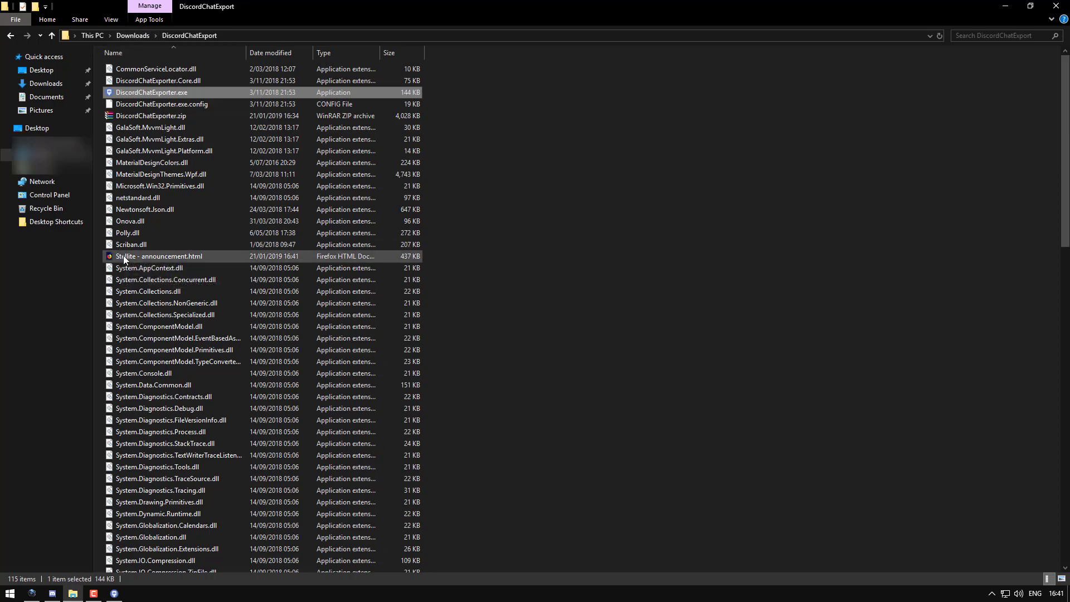
{"action": "mouse_move", "coordinate": [159, 255]}
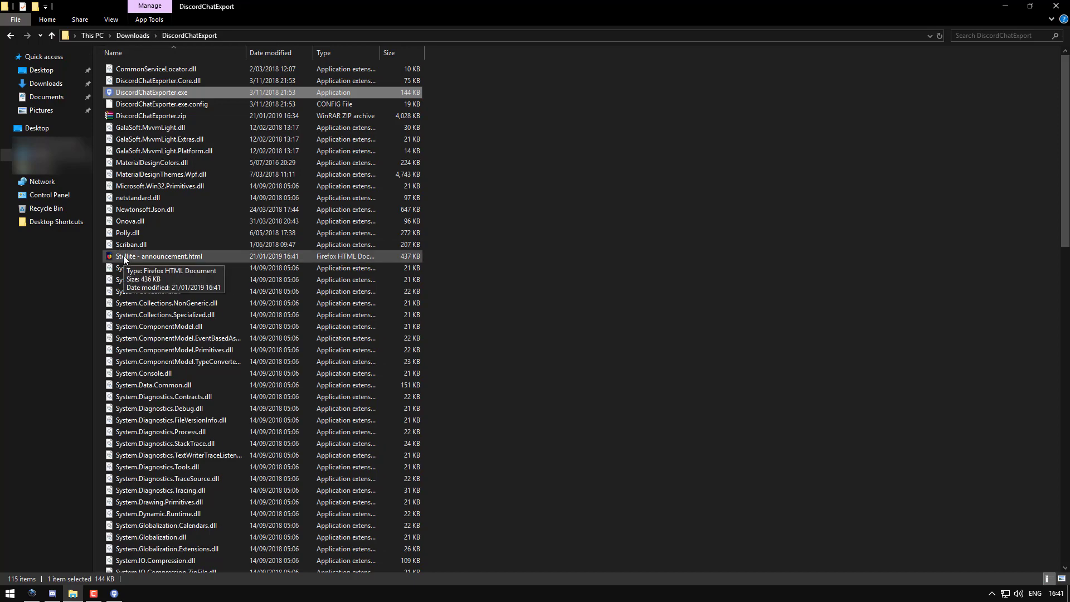
{"action": "double_click", "coordinate": [125, 257]}
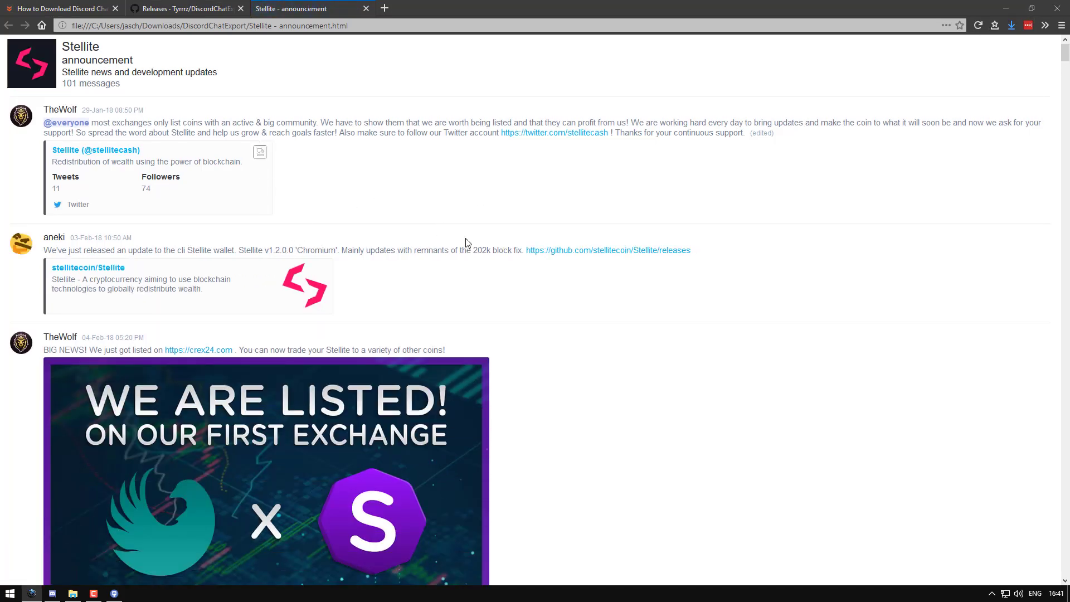
{"action": "scroll", "coordinate": [468, 243], "scroll_direction": "down", "scroll_amount": 2}
{"action": "scroll", "coordinate": [467, 243], "scroll_direction": "down", "scroll_amount": 2}
{"action": "scroll", "coordinate": [468, 243], "scroll_direction": "down", "scroll_amount": 3}
{"action": "scroll", "coordinate": [467, 243], "scroll_direction": "down", "scroll_amount": 2}
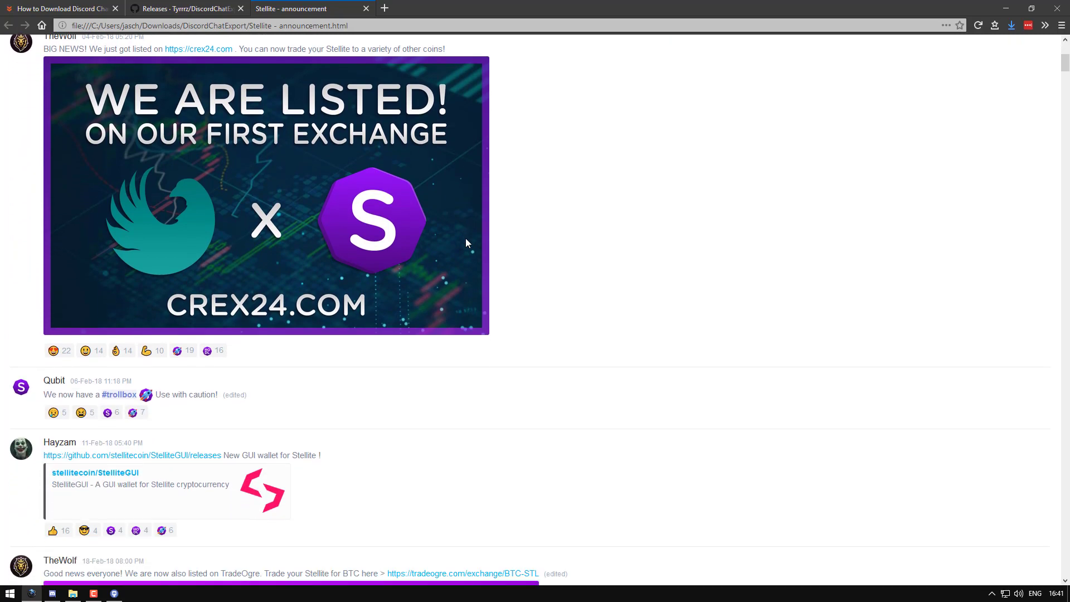
{"action": "scroll", "coordinate": [468, 243], "scroll_direction": "down", "scroll_amount": 1}
{"action": "scroll", "coordinate": [466, 243], "scroll_direction": "up", "scroll_amount": 6}
{"action": "scroll", "coordinate": [466, 243], "scroll_direction": "up", "scroll_amount": 4}
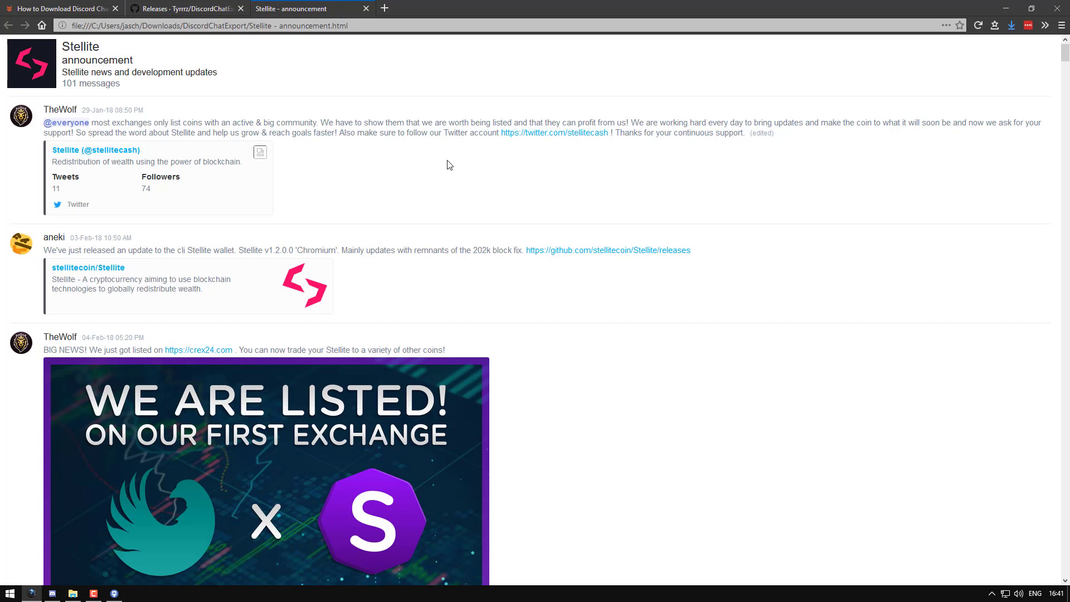
Step: Close the announcement and GitHub tabs, DiscordChatExporter, Firefox and the DiscordChatExport folder
{"action": "left_click", "coordinate": [366, 9]}
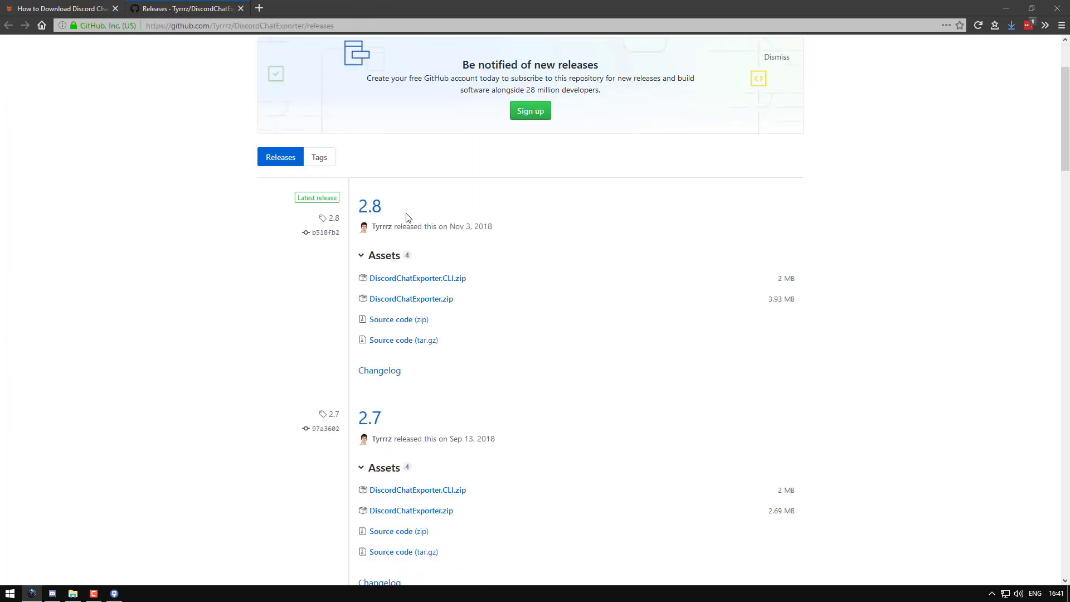
{"action": "left_click", "coordinate": [241, 9]}
{"action": "left_click", "coordinate": [115, 590]}
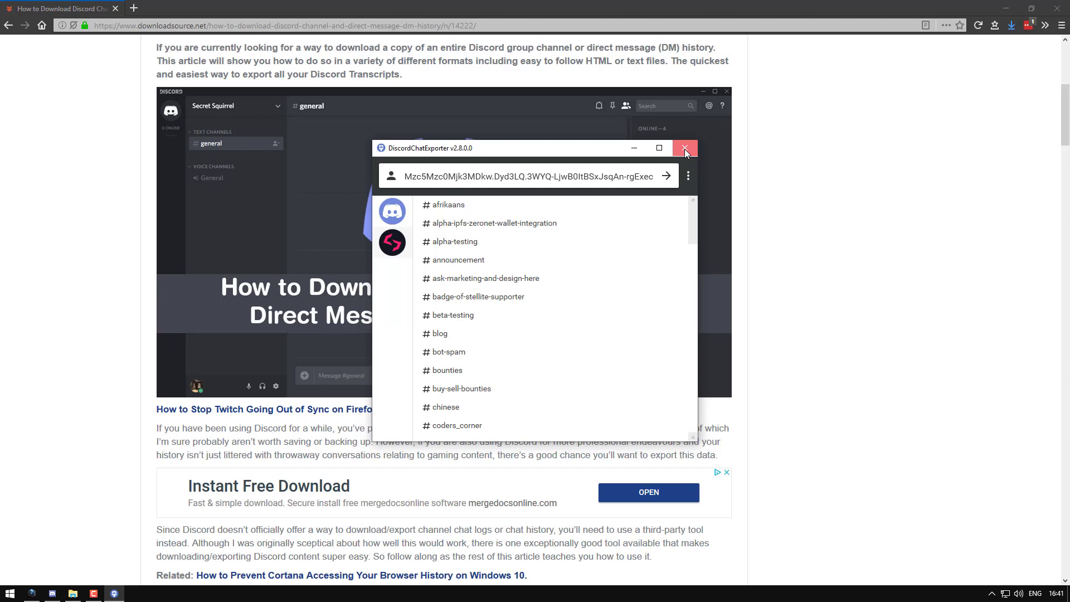
{"action": "left_click", "coordinate": [685, 148]}
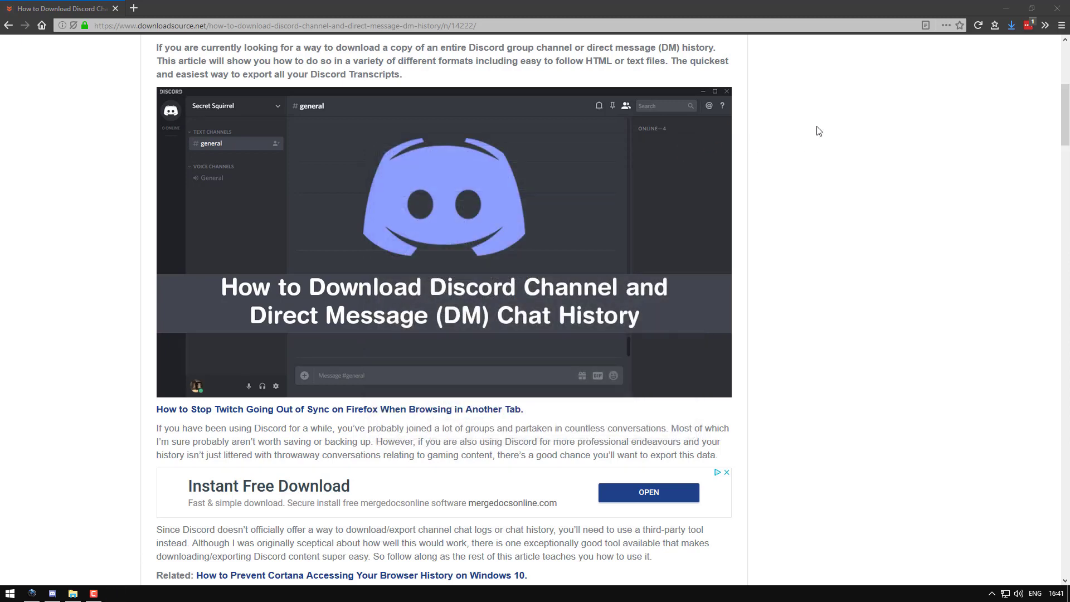
{"action": "left_click", "coordinate": [1063, 8]}
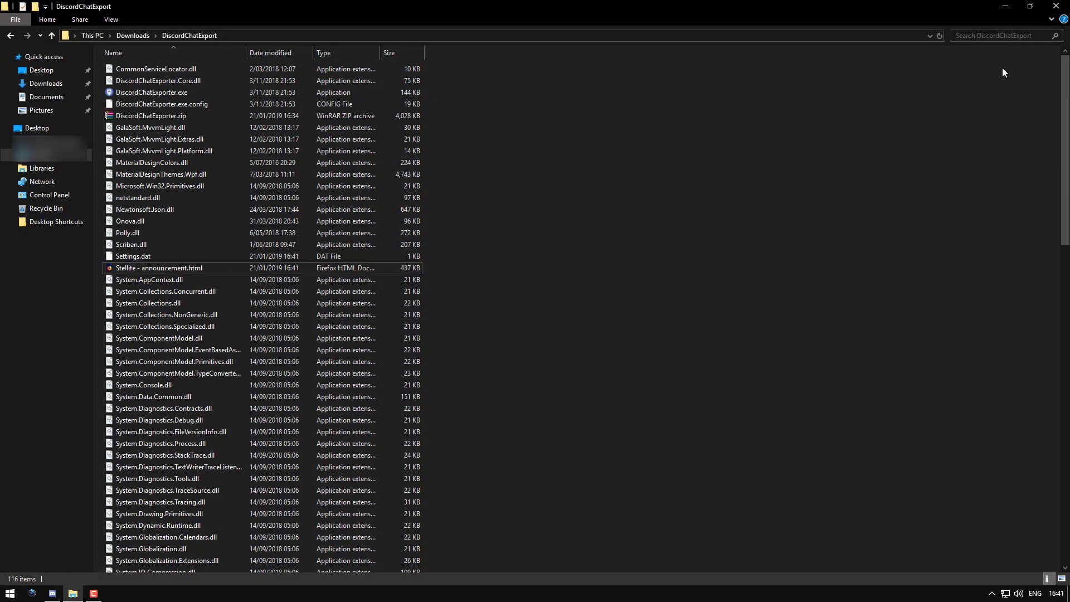
{"action": "left_click", "coordinate": [1055, 6]}
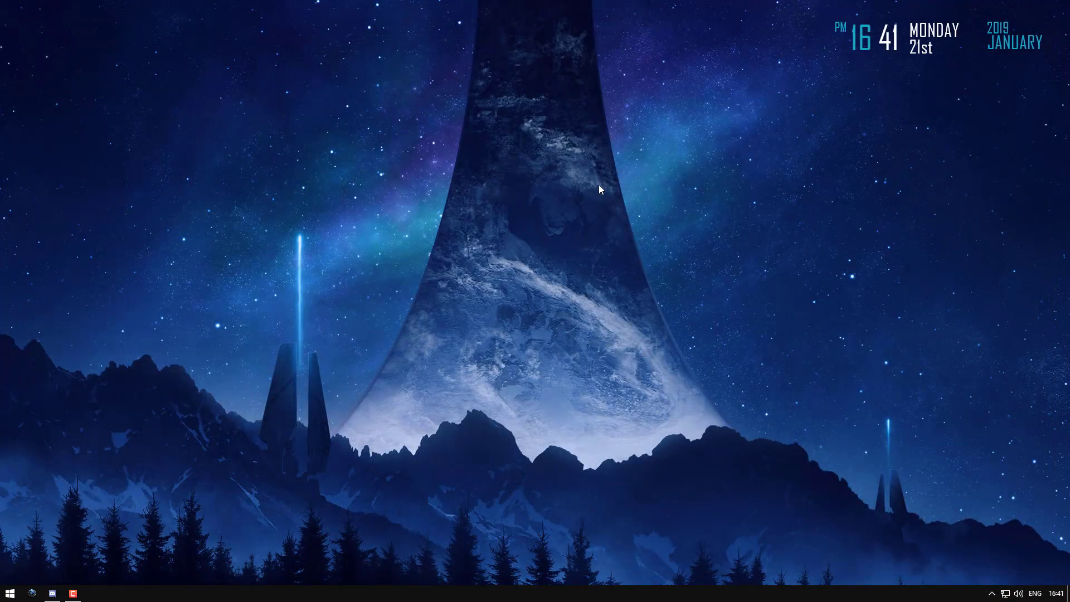